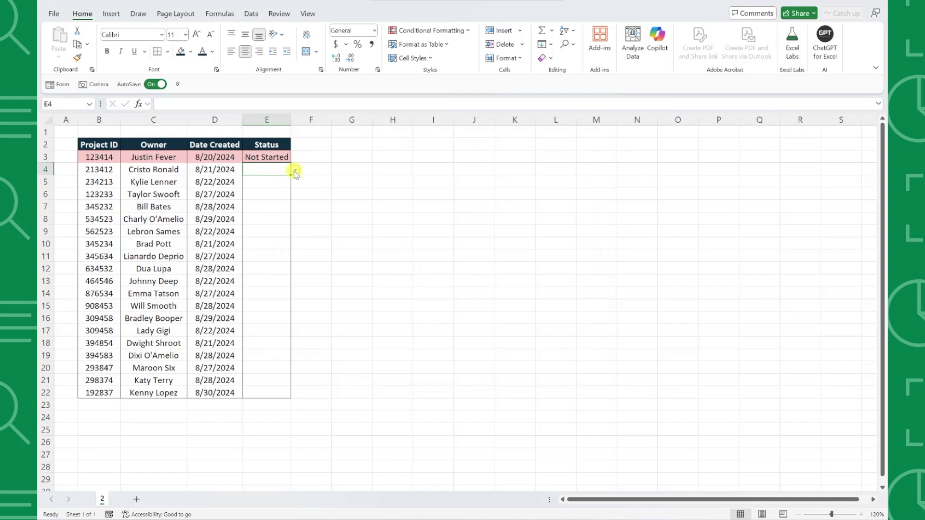
# Step: Pick In Progress in E4, Complete in E5 and Not Started in E6 from their Status drop-downs
pyautogui.click(295, 172)
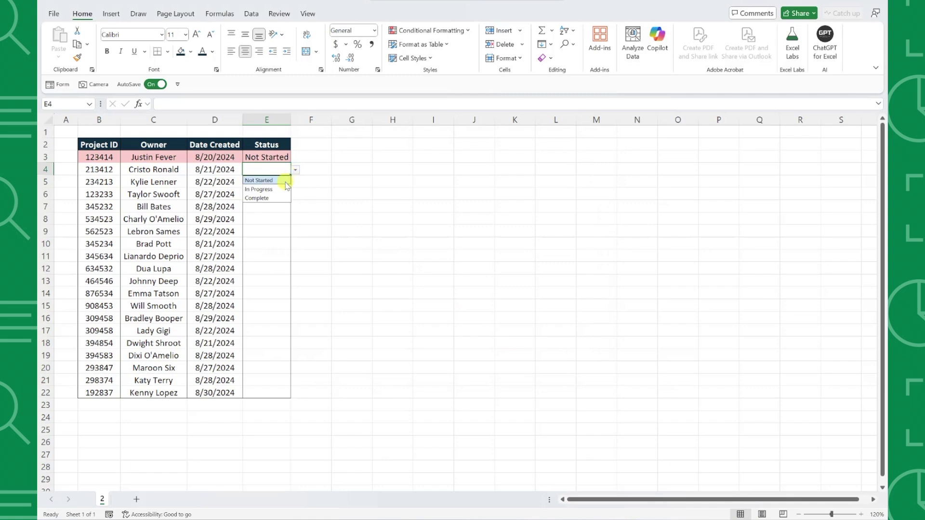
pyautogui.click(285, 188)
pyautogui.click(285, 183)
pyautogui.click(295, 182)
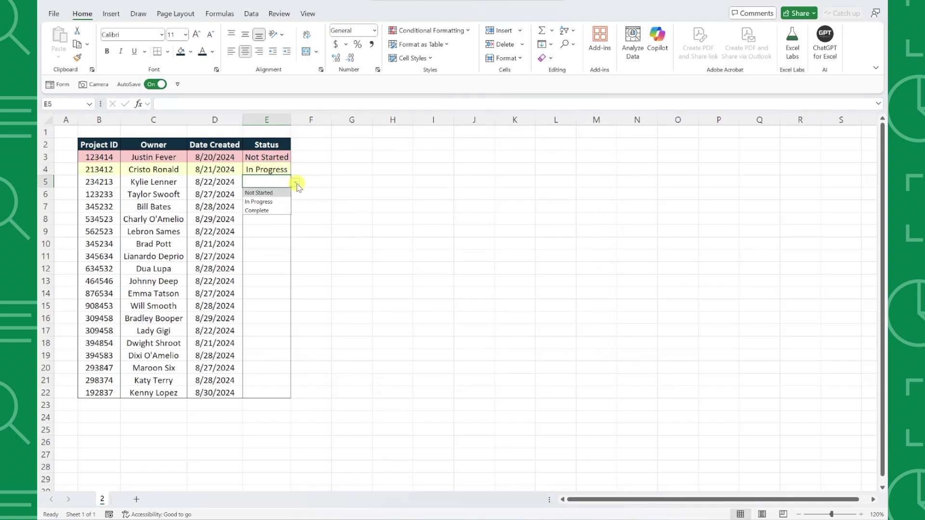
pyautogui.click(282, 210)
pyautogui.click(281, 195)
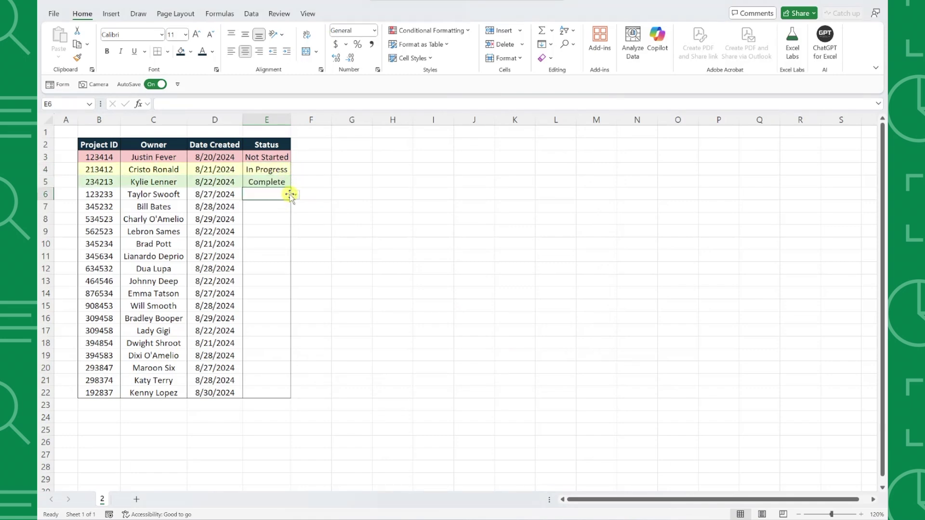
pyautogui.click(295, 196)
pyautogui.click(286, 205)
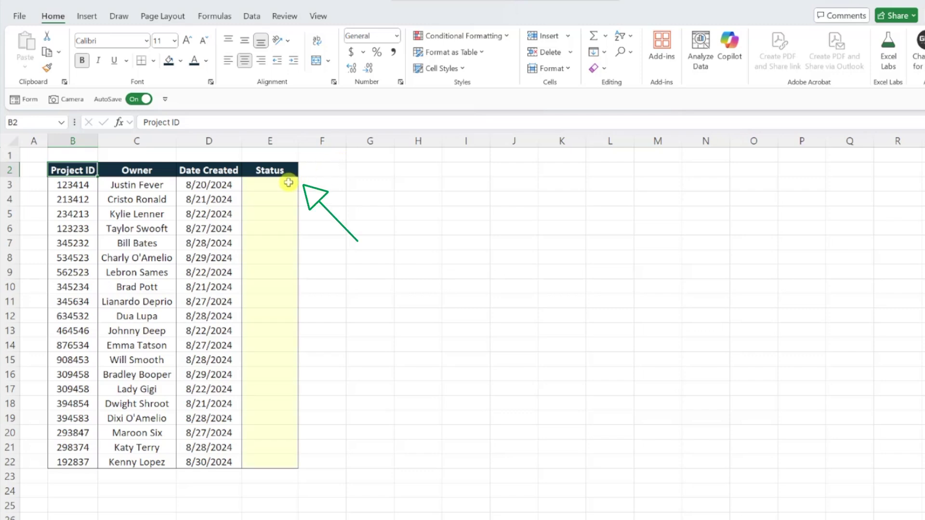
# Step: Apply List data validation to E3:E22 with source Not Started, In Progress, Complete
pyautogui.moveTo(282, 183); pyautogui.dragTo(268, 462)
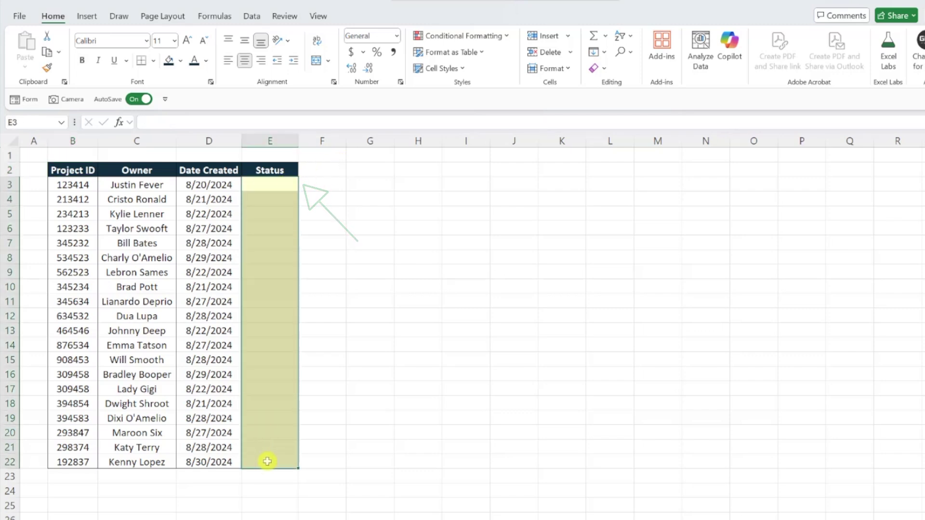
pyautogui.click(251, 16)
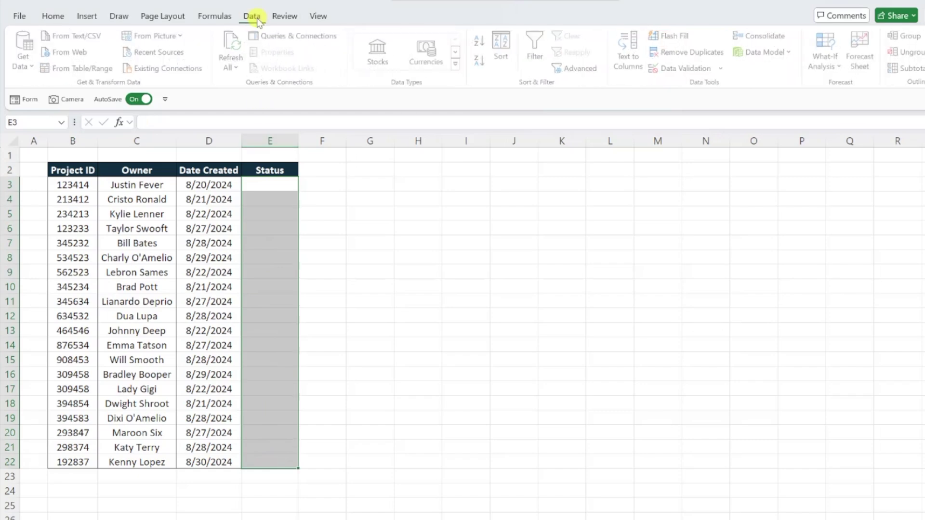
pyautogui.click(662, 69)
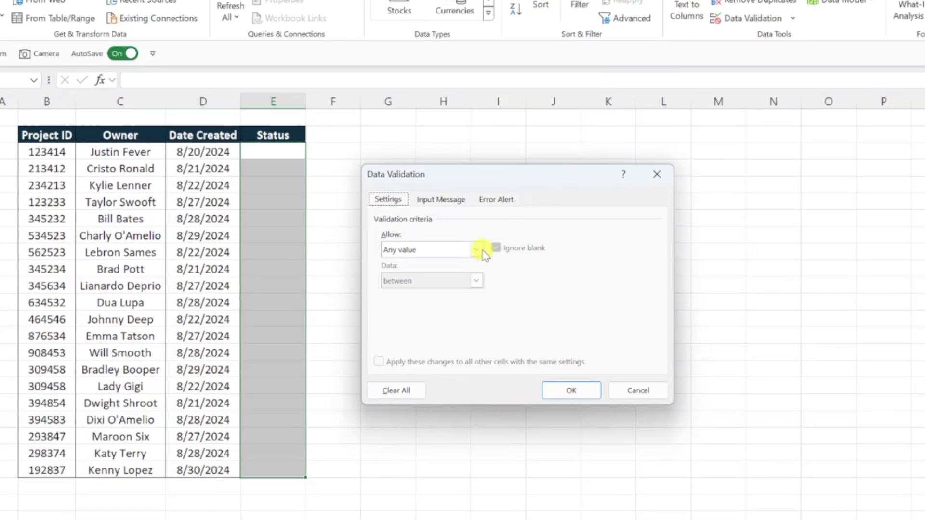
pyautogui.click(449, 269)
pyautogui.click(464, 292)
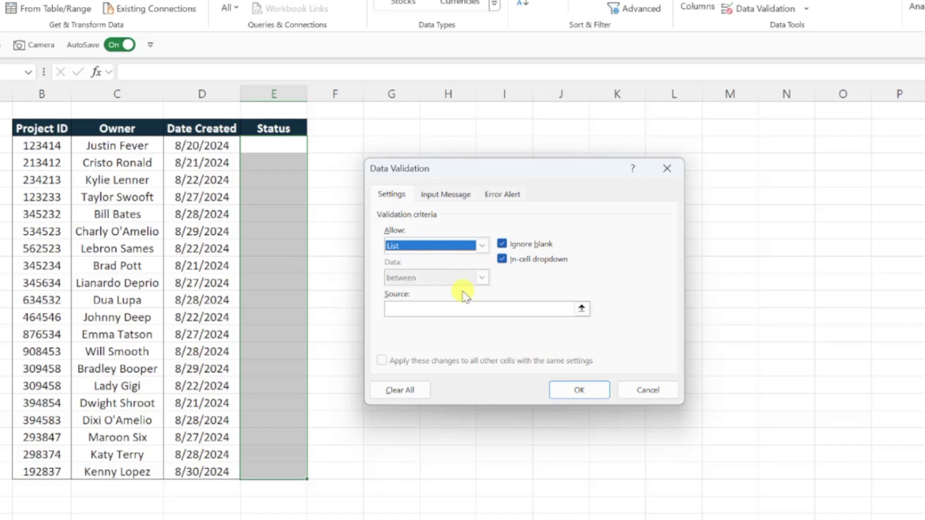
pyautogui.click(484, 309)
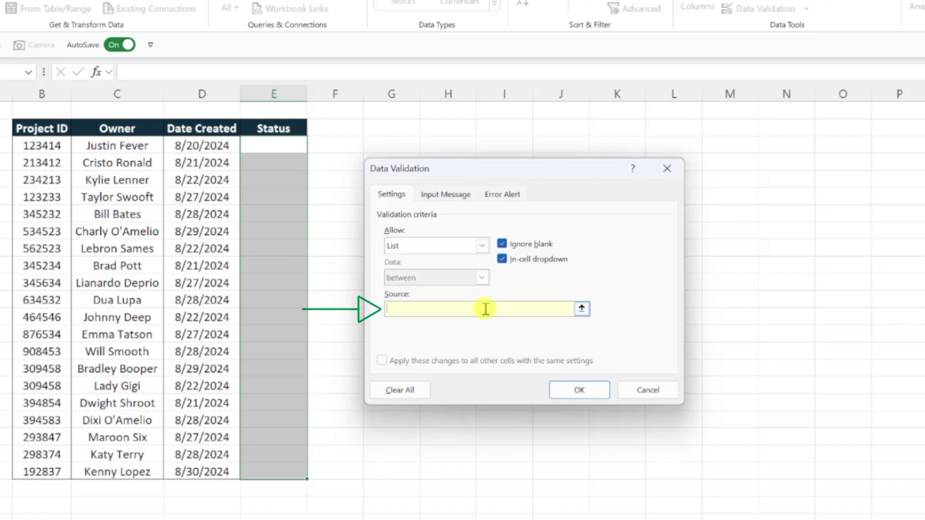
pyautogui.write('Not Started,In Progress,Complete')
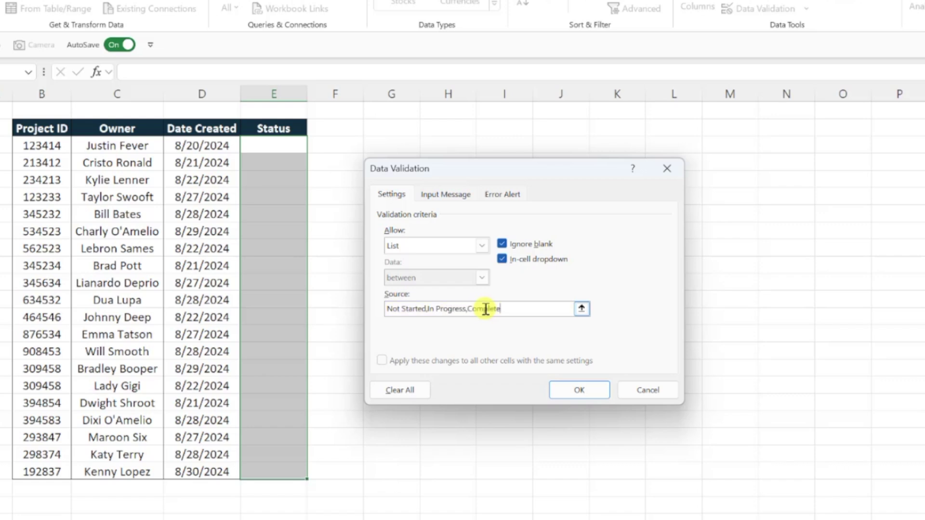
pyautogui.click(563, 390)
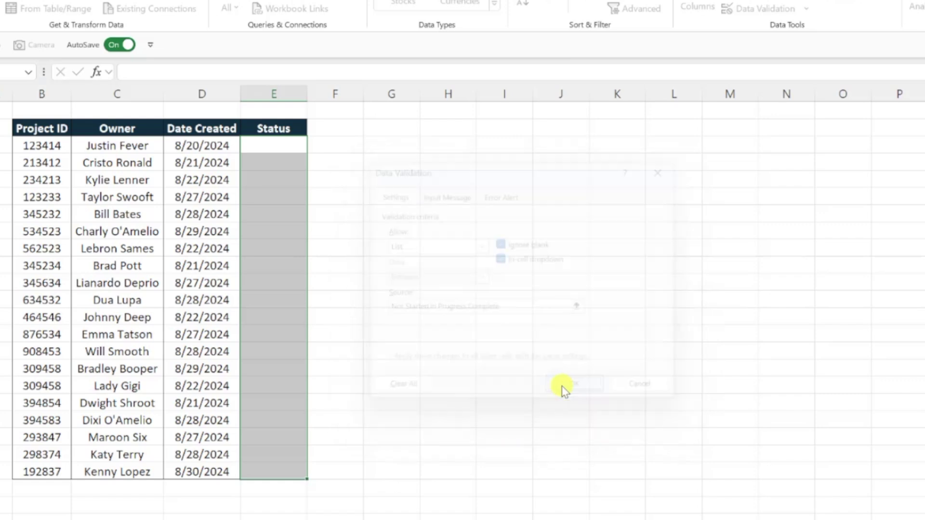
pyautogui.click(300, 145)
pyautogui.click(313, 147)
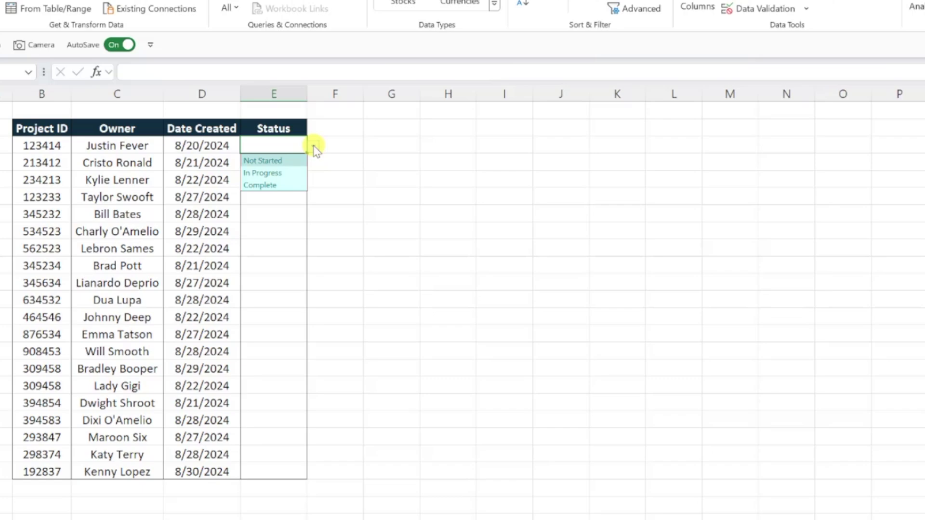
pyautogui.click(315, 149)
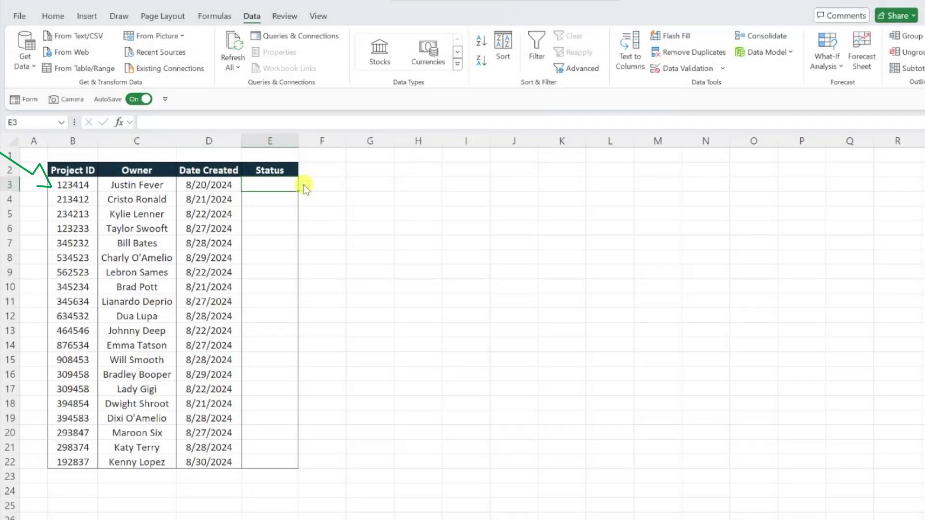
# Step: Select B3:E22 and start a New Rule using 'Use a formula to determine which cells to format'
pyautogui.moveTo(89, 186); pyautogui.dragTo(271, 461)
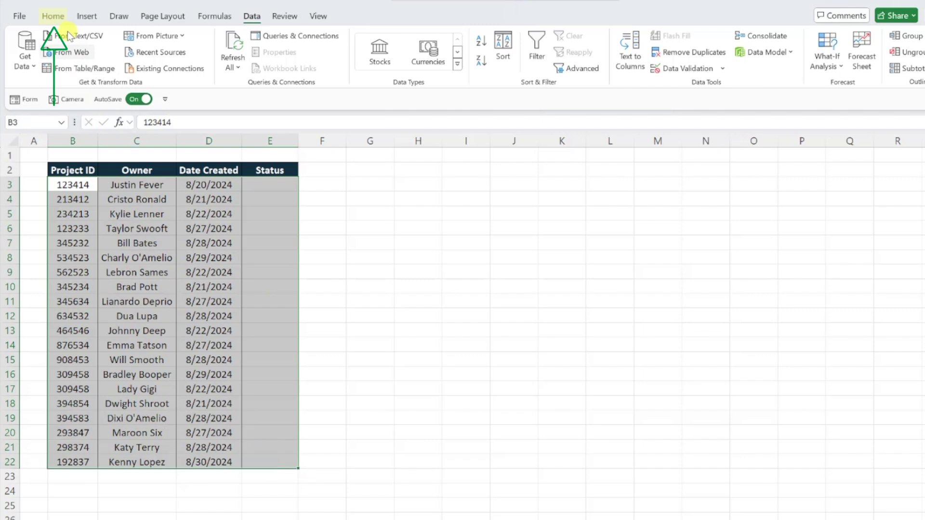
pyautogui.click(56, 17)
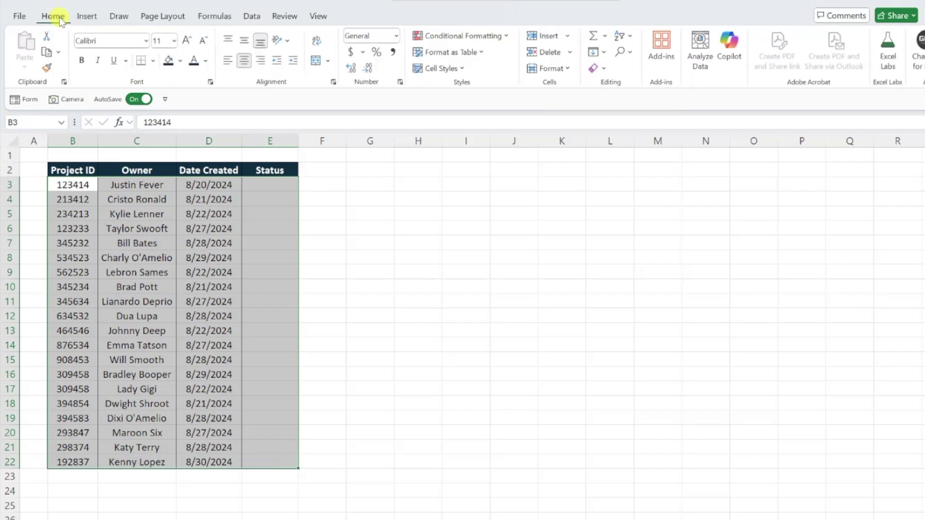
pyautogui.click(432, 38)
pyautogui.click(453, 188)
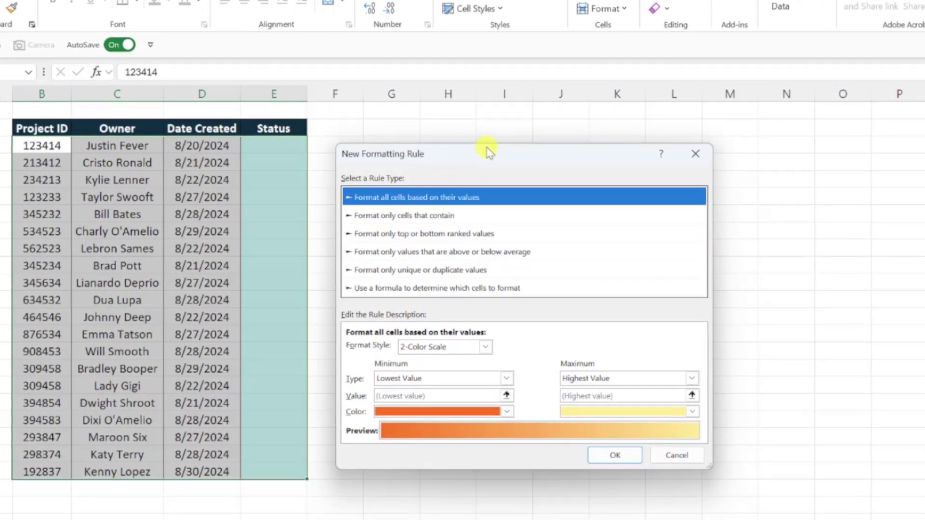
pyautogui.click(498, 289)
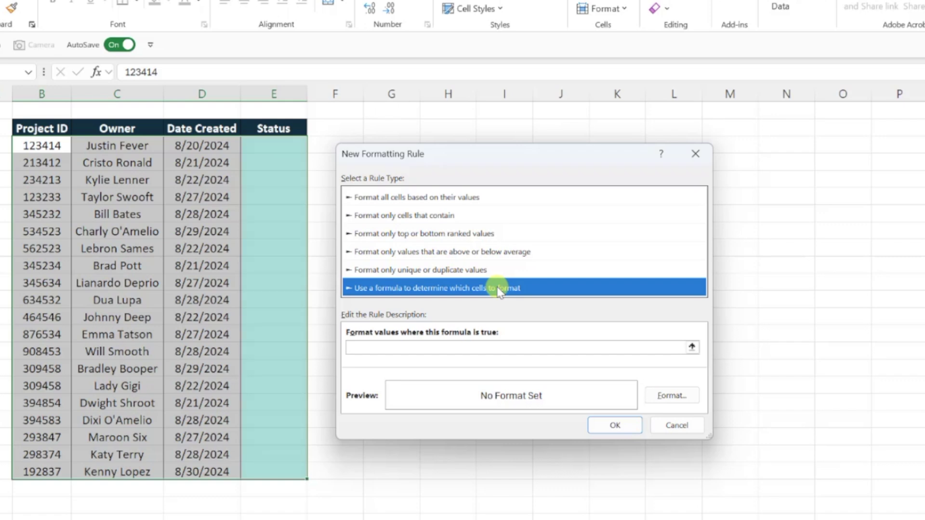
# Step: Enter the rule formula =$E3="Not Started", locking only the column of E3
pyautogui.click(506, 347)
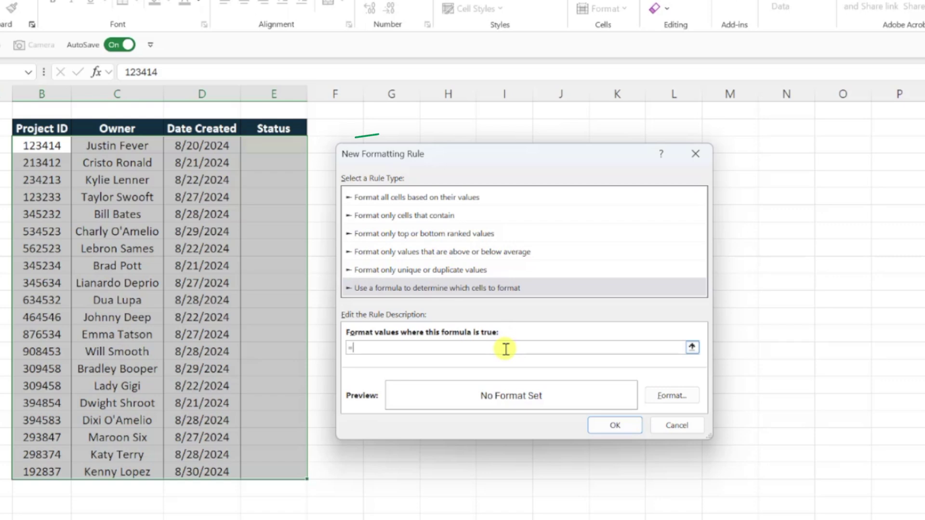
pyautogui.click(295, 145)
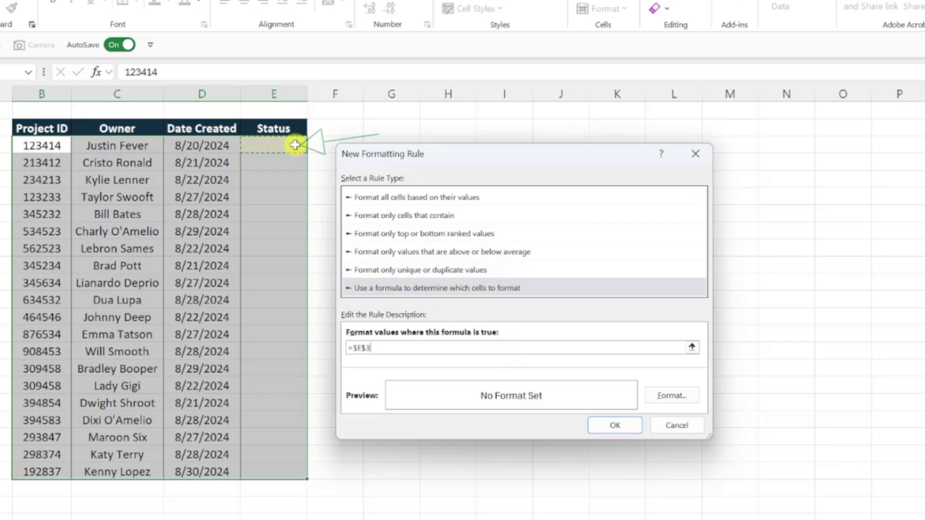
pyautogui.press('F4')
pyautogui.press('F4')
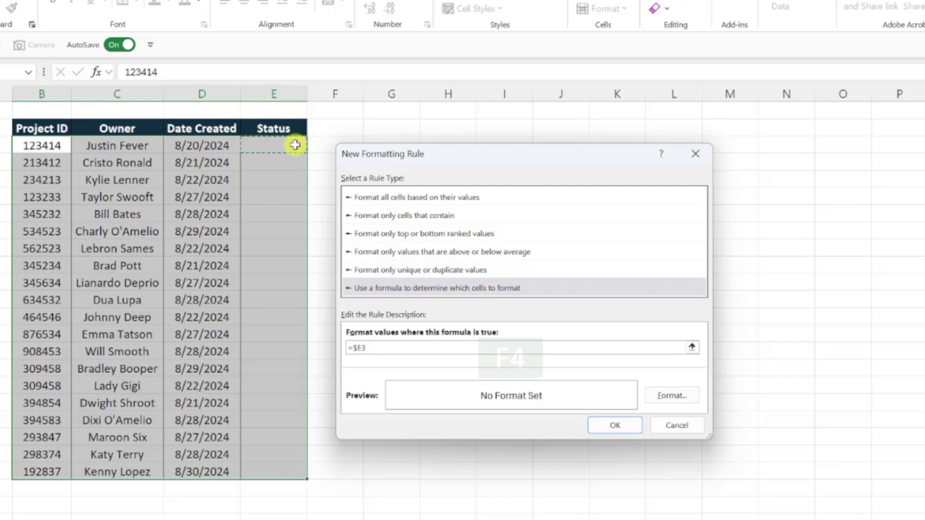
pyautogui.write('="Not Started')
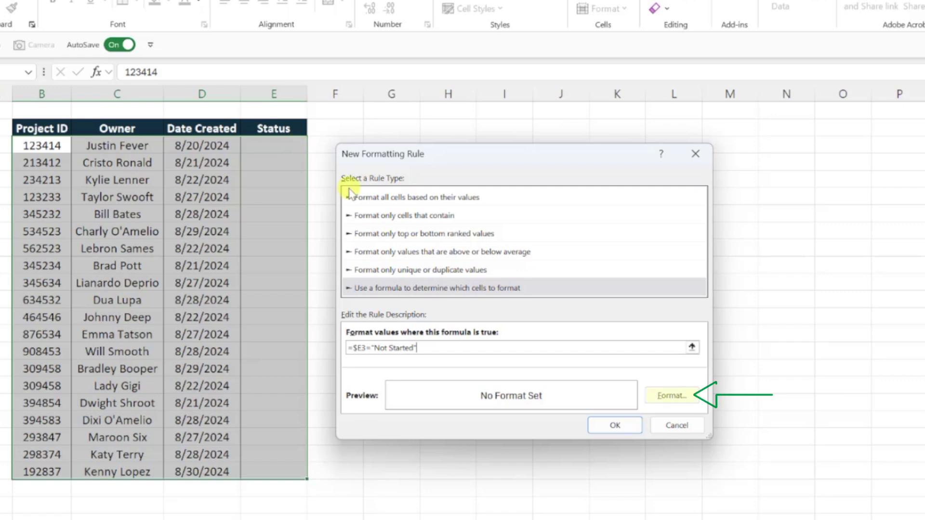
# Step: Give the rule a light pink fill from More Colors and save it
pyautogui.click(672, 396)
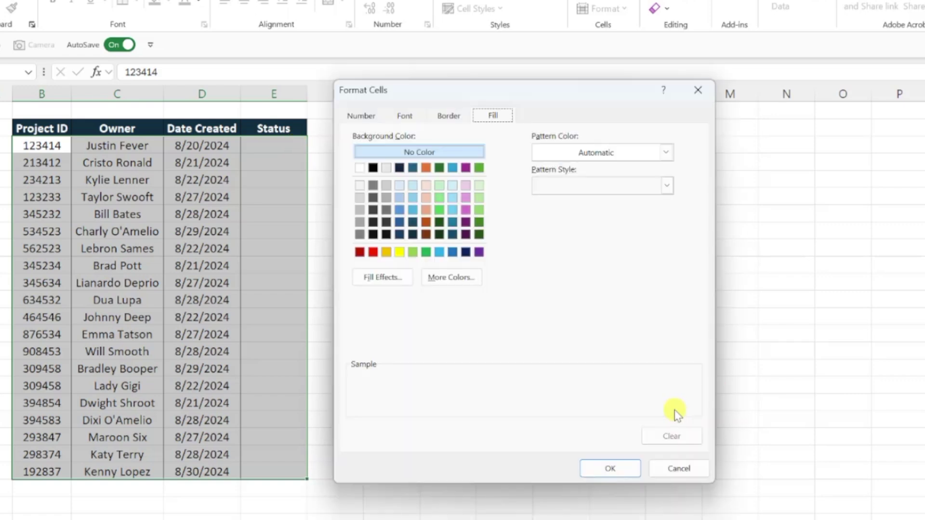
pyautogui.click(469, 277)
pyautogui.click(478, 274)
pyautogui.click(586, 200)
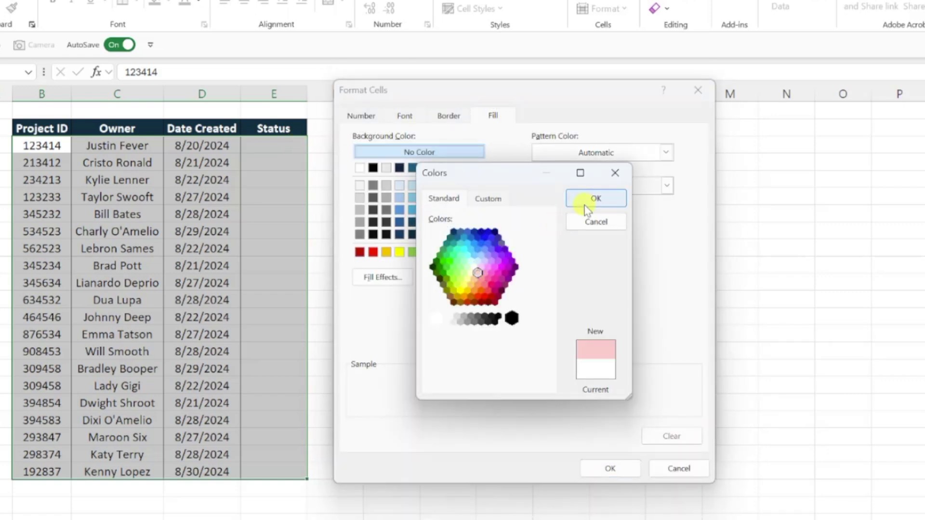
pyautogui.click(610, 470)
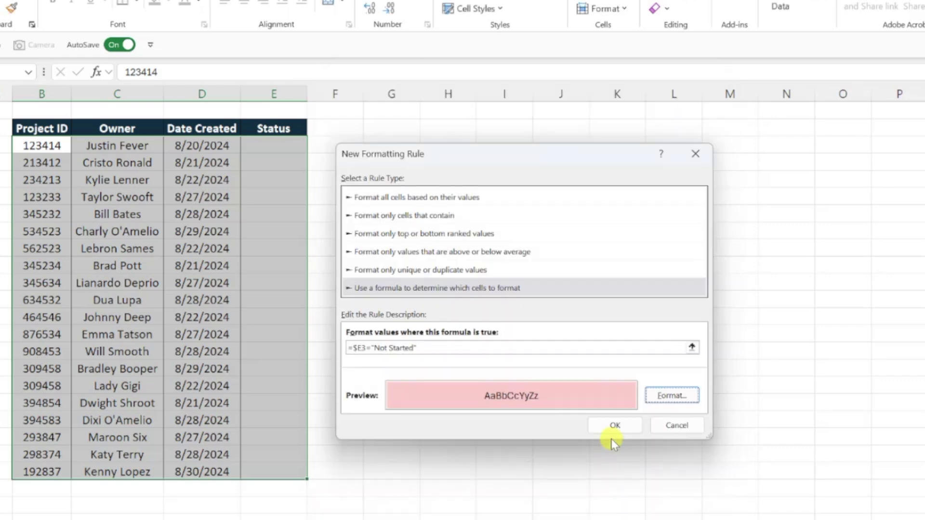
pyautogui.click(611, 427)
# Step: Choose Not Started from the E3 drop-down so row 3 fills light red
pyautogui.click(283, 145)
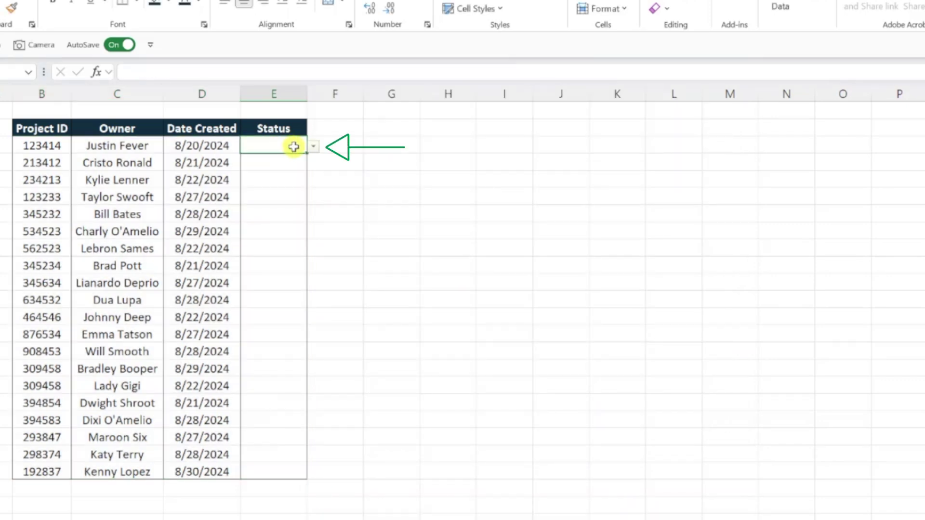
pyautogui.click(313, 146)
pyautogui.click(270, 161)
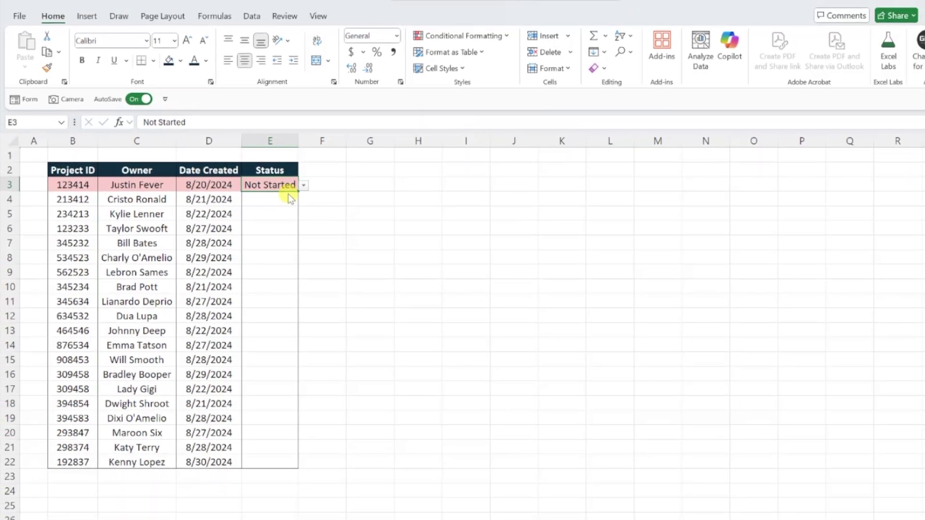
# Step: Reselect B3:E22 and start another New Rule of the 'Use a formula' type
pyautogui.moveTo(79, 184); pyautogui.dragTo(286, 458)
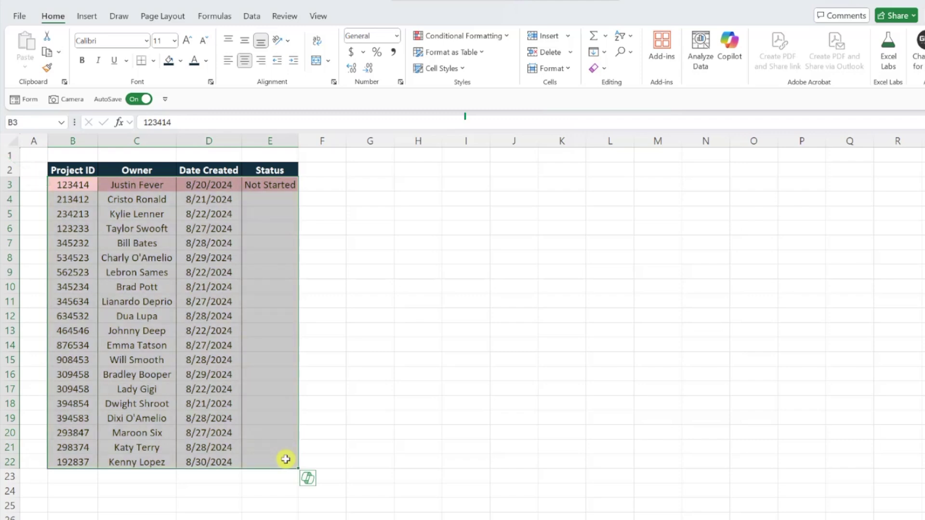
pyautogui.click(457, 39)
pyautogui.click(461, 186)
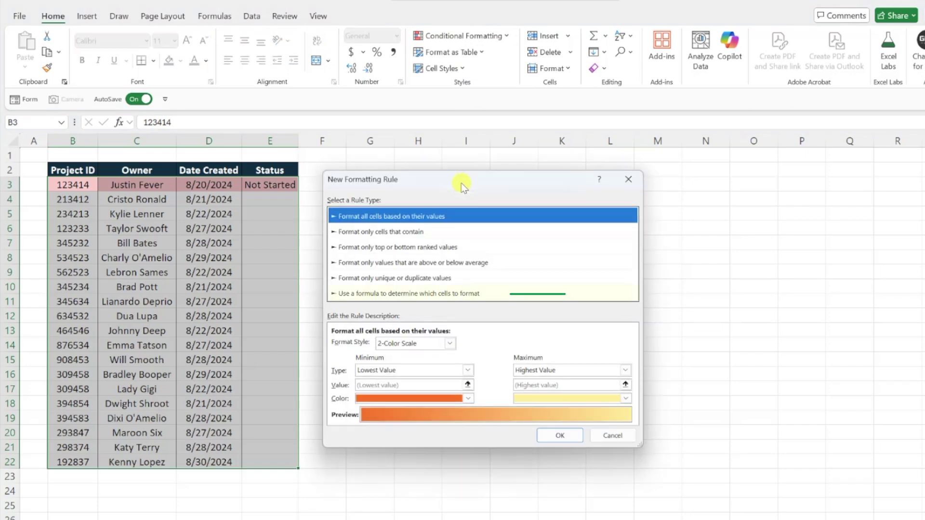
pyautogui.click(463, 294)
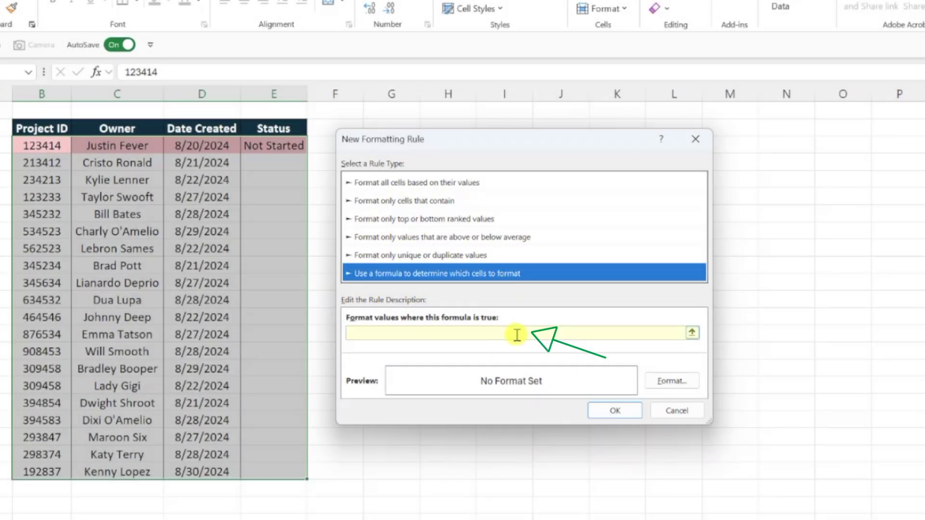
# Step: Enter the rule formula =$E3="In Progress" with the E3 column locked
pyautogui.click(517, 335)
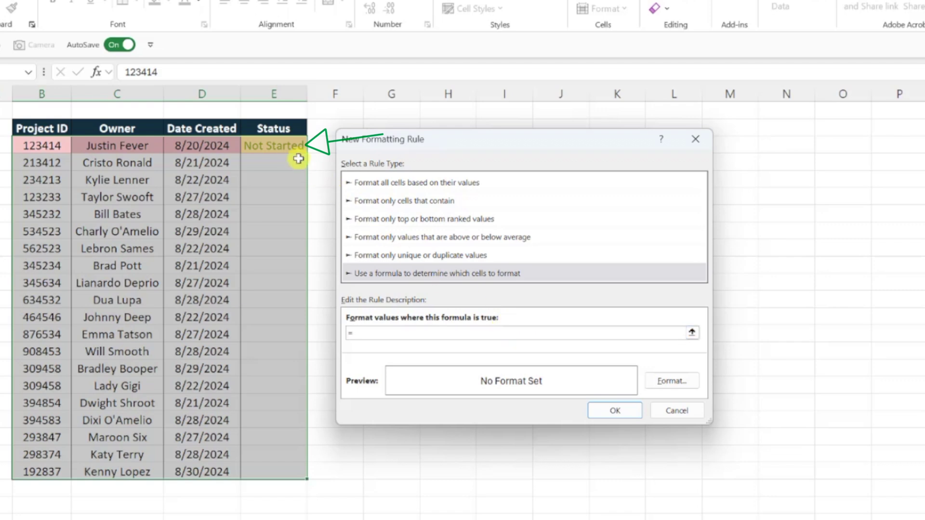
pyautogui.click(289, 146)
pyautogui.press('F4')
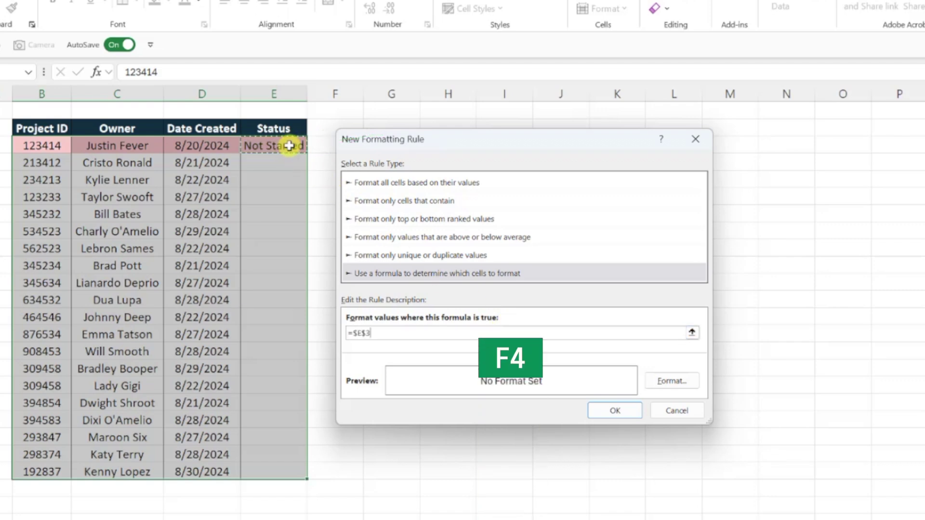
pyautogui.press('F4')
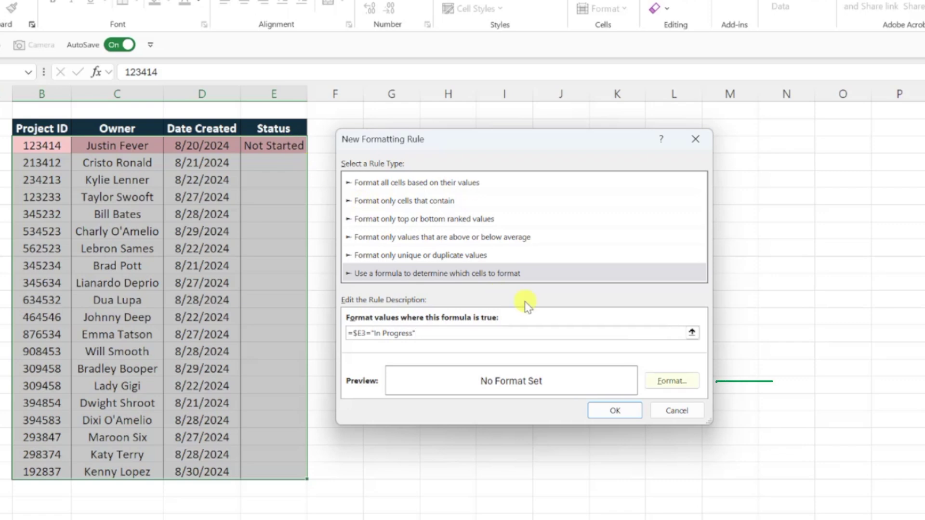
# Step: Set the rule's fill to light yellow from More Colors and save it
pyautogui.click(670, 380)
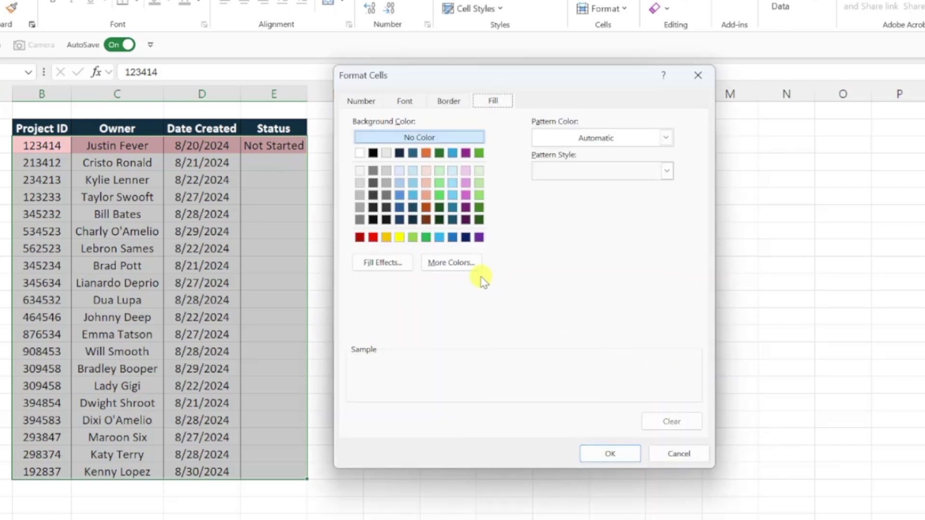
pyautogui.click(472, 266)
pyautogui.click(471, 258)
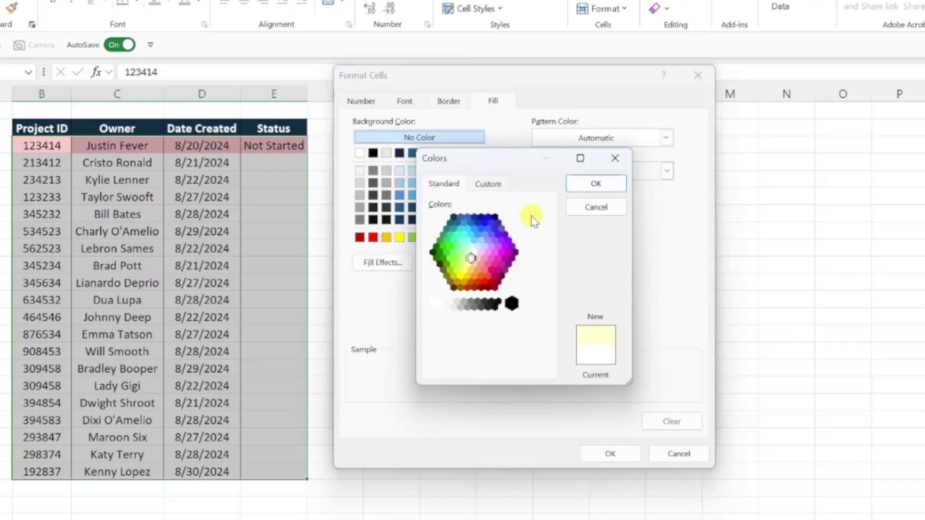
pyautogui.click(579, 183)
pyautogui.click(612, 454)
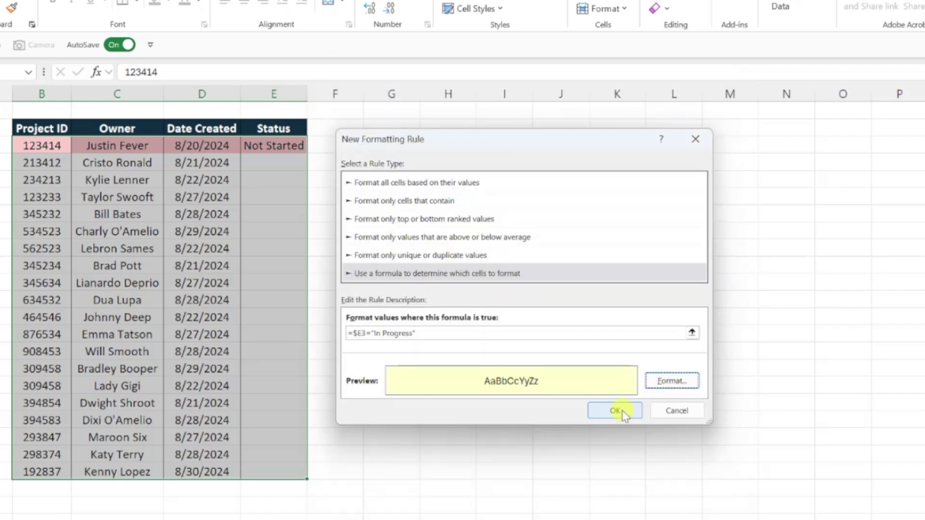
pyautogui.click(622, 409)
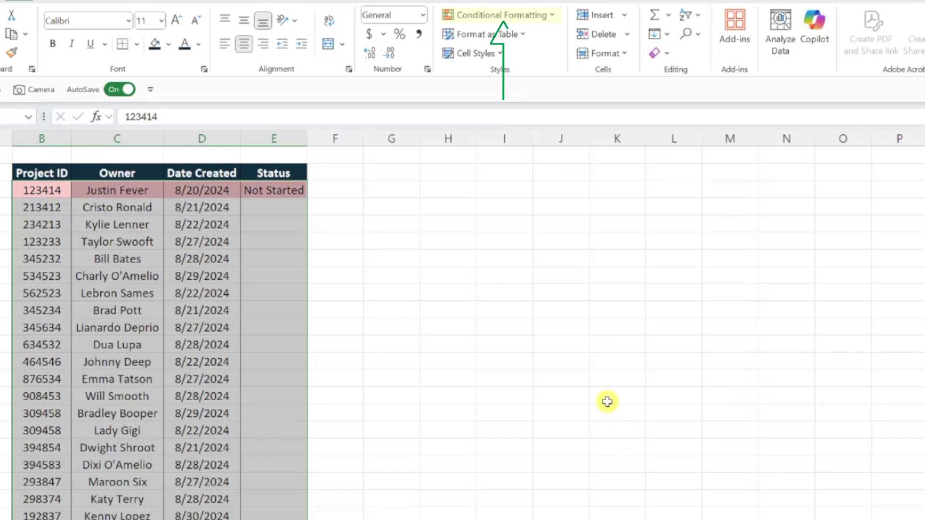
# Step: Create a formula rule =$E3="Complete" with the column locked and pick a light green fill
pyautogui.click(502, 15)
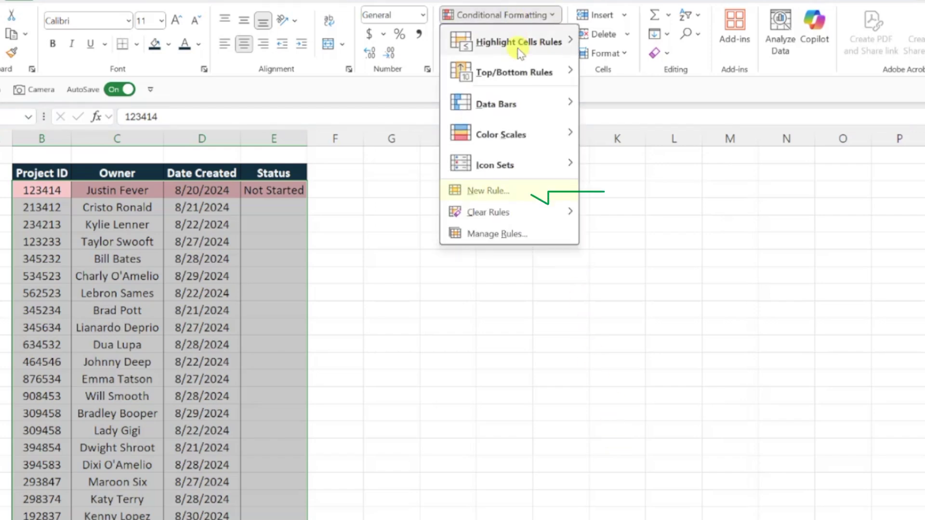
pyautogui.click(511, 186)
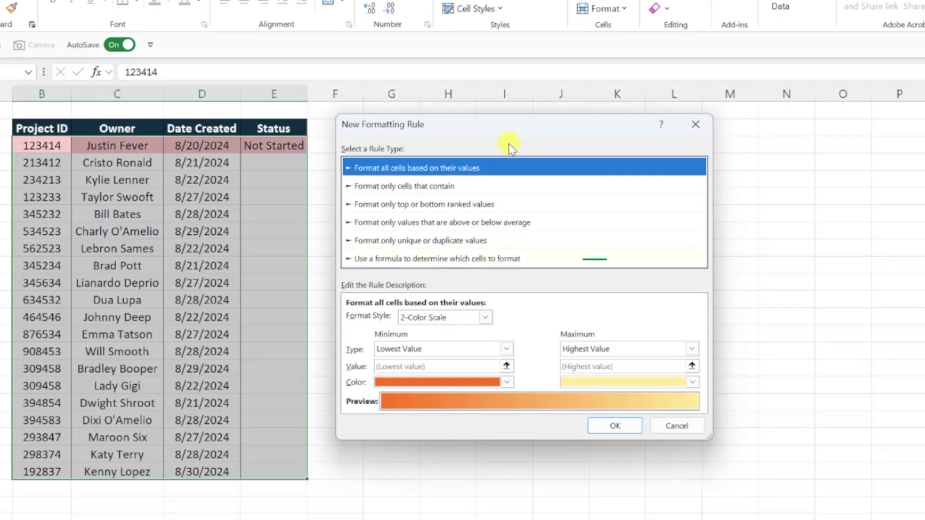
pyautogui.click(502, 259)
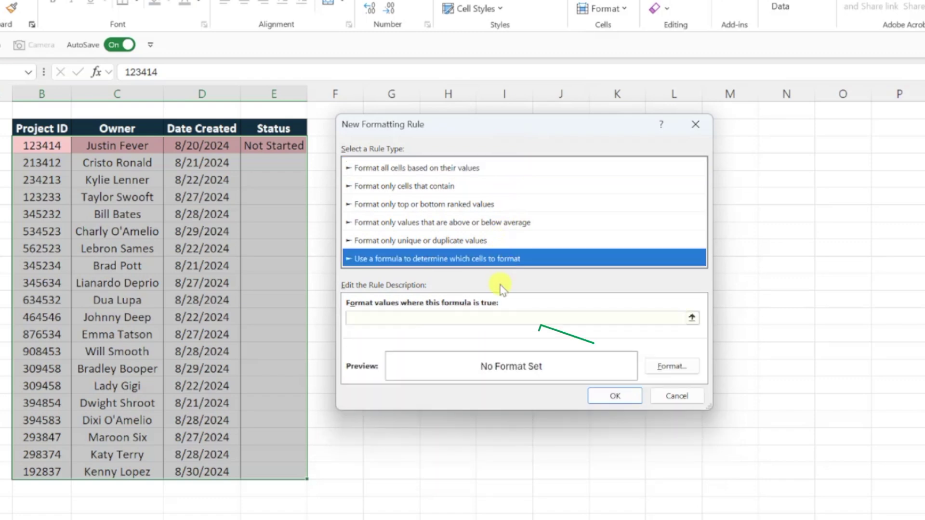
pyautogui.click(502, 317)
pyautogui.write('=')
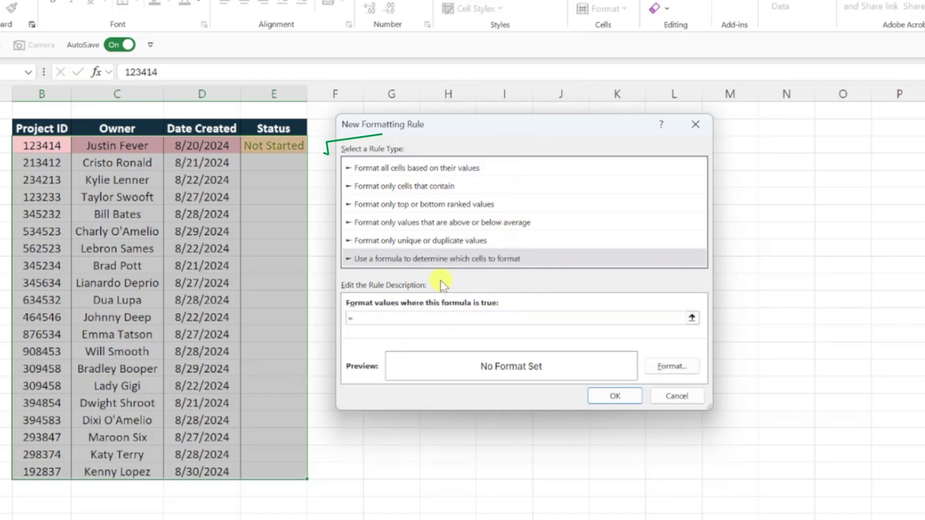
pyautogui.click(289, 147)
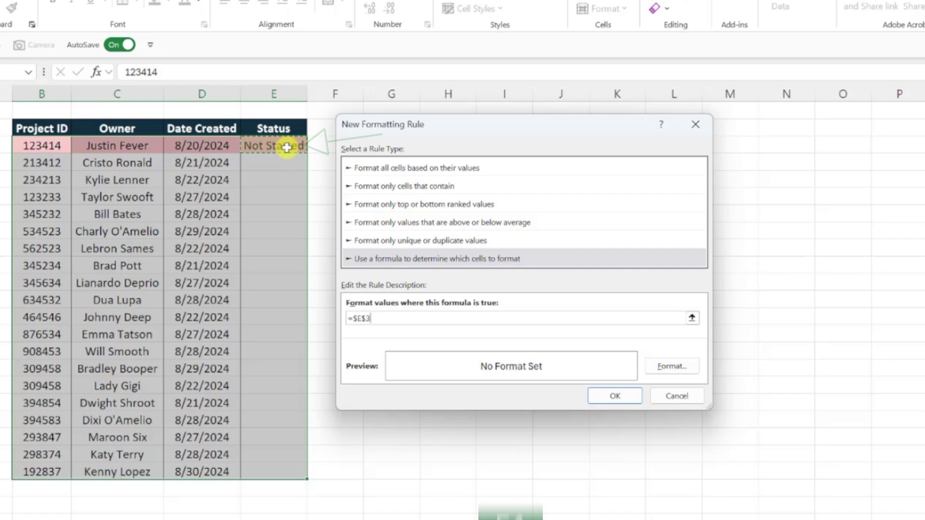
pyautogui.press('F4')
pyautogui.press('F4')
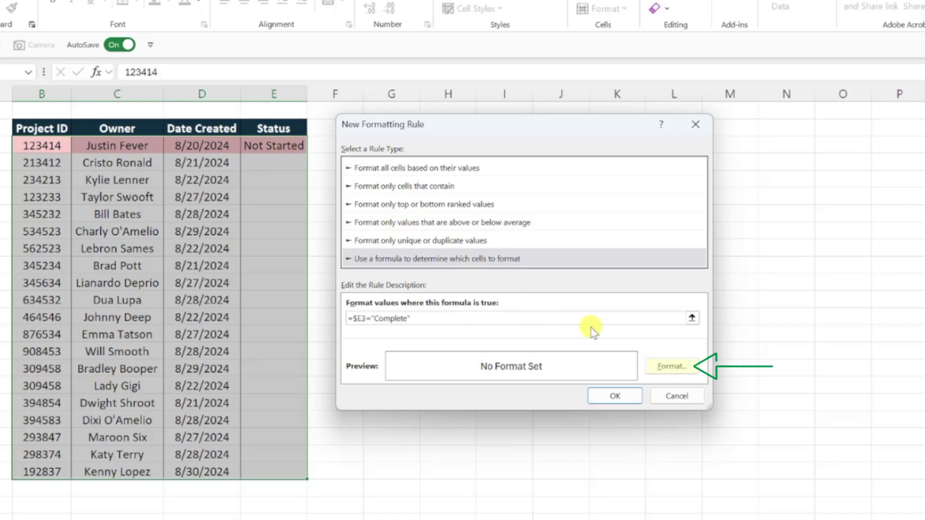
pyautogui.click(672, 367)
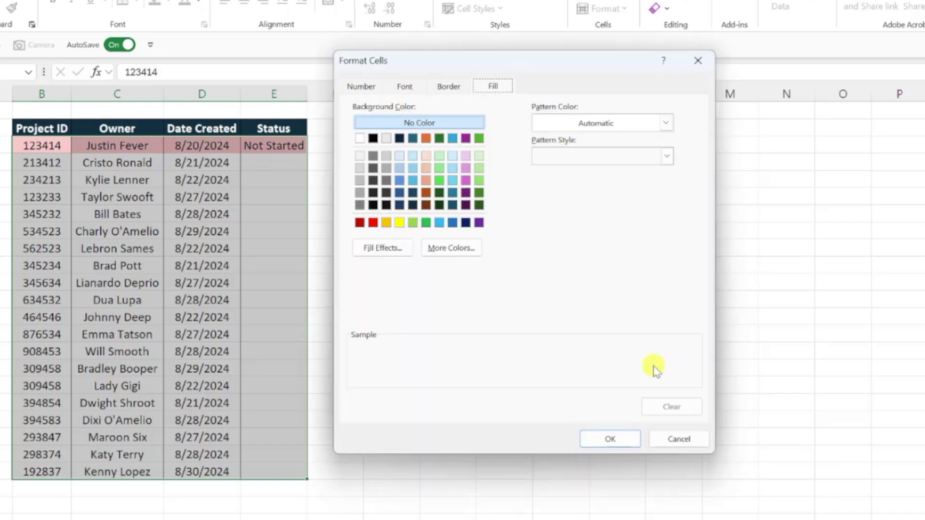
pyautogui.click(480, 158)
# Step: Save the light green Complete rule and set E4 to In Progress
pyautogui.click(605, 438)
pyautogui.click(606, 402)
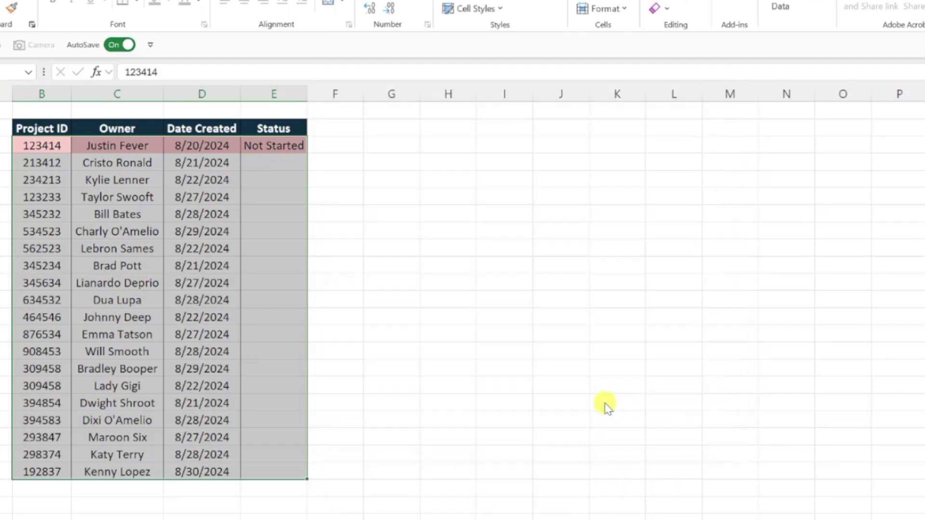
pyautogui.click(297, 166)
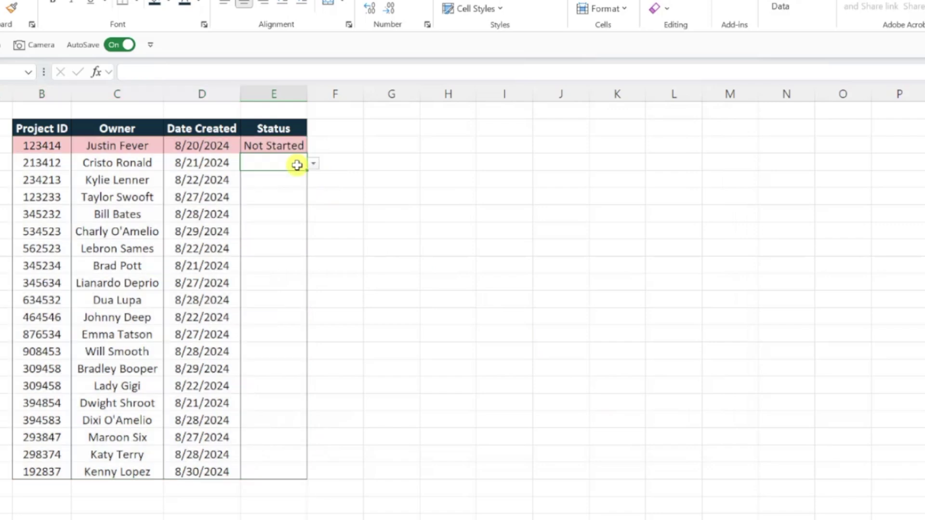
pyautogui.click(313, 166)
pyautogui.click(300, 188)
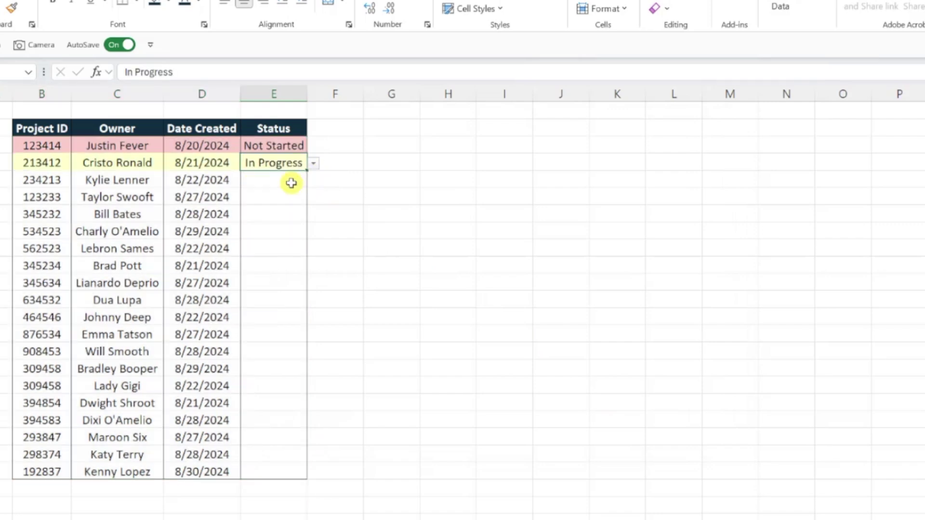
# Step: Set E5 to Complete and E6 to Not Started from their drop-downs
pyautogui.click(299, 180)
pyautogui.click(314, 180)
pyautogui.click(298, 219)
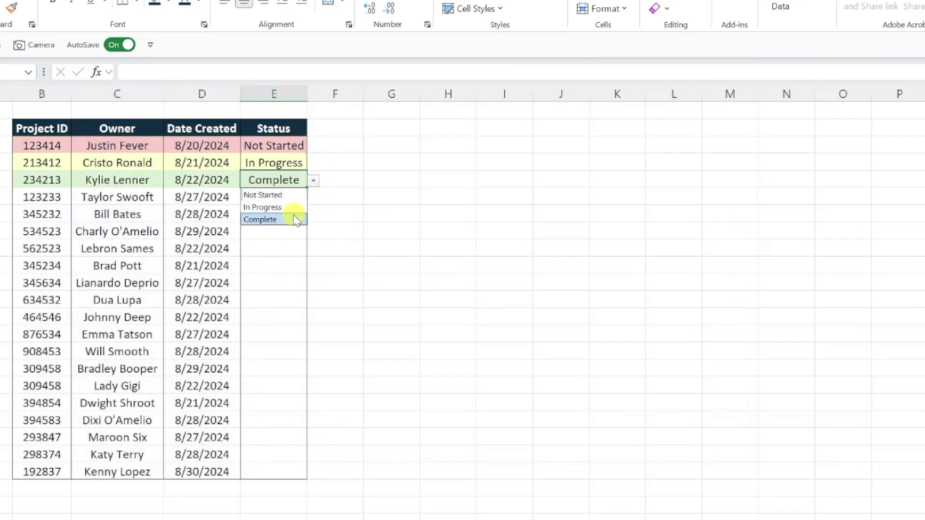
pyautogui.click(294, 196)
pyautogui.click(313, 197)
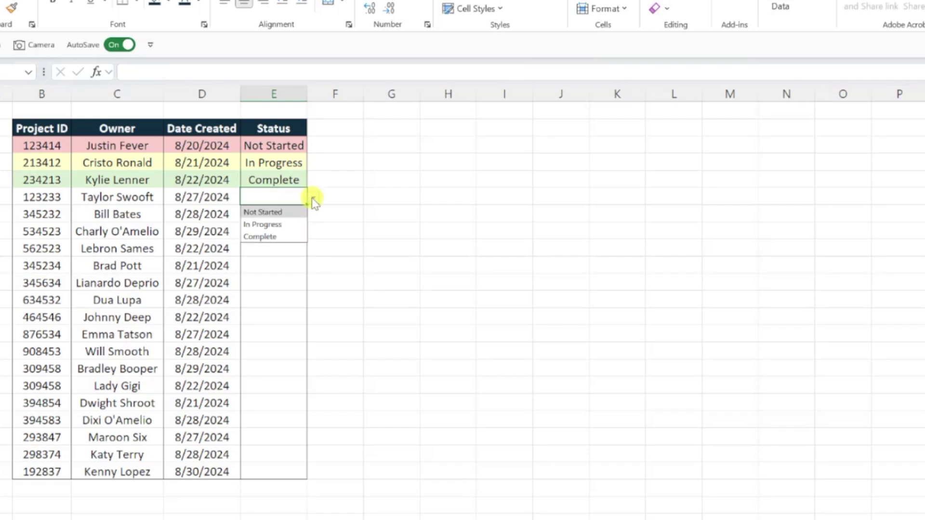
pyautogui.click(289, 212)
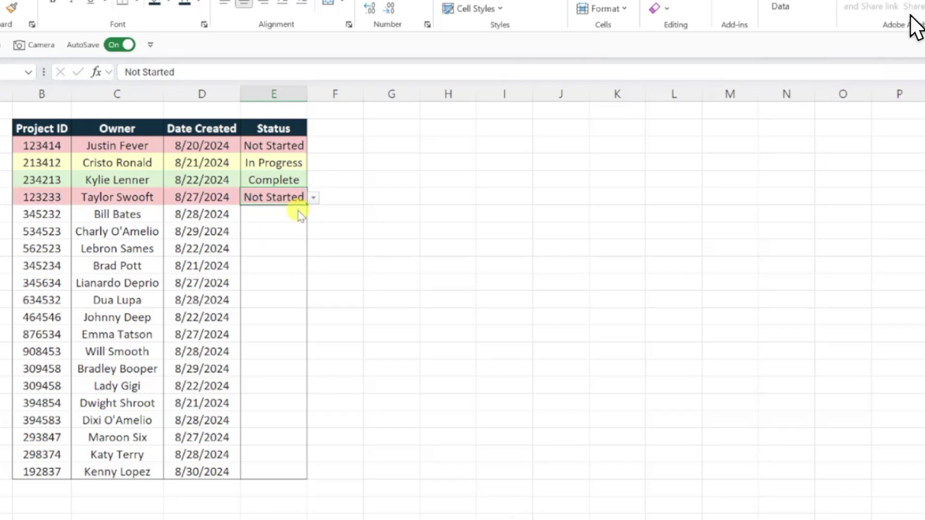